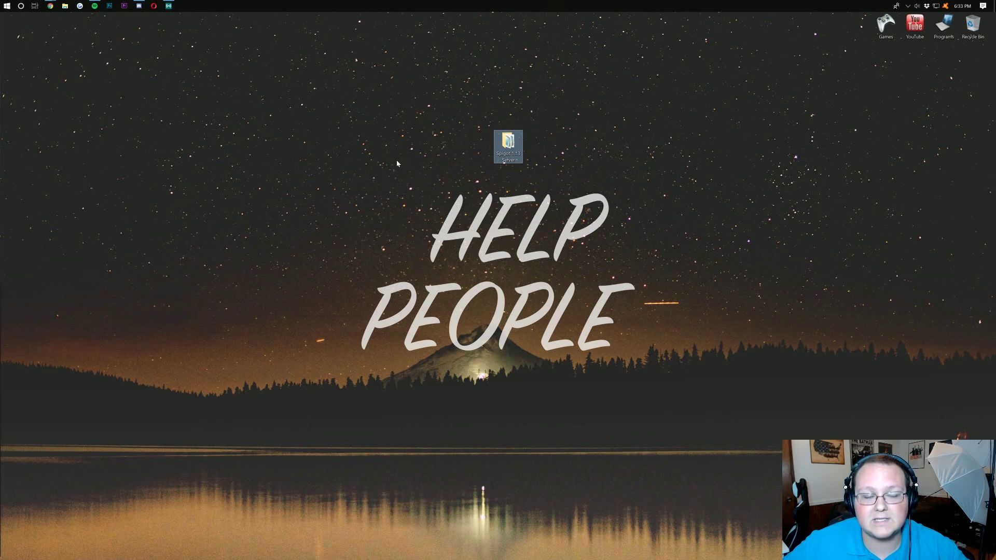
Filter the Bukkit plugins page to Minecraft 1.13 and, finding no results, go to the Spigot 1.13 compatibility list
mouse_move(50, 7)
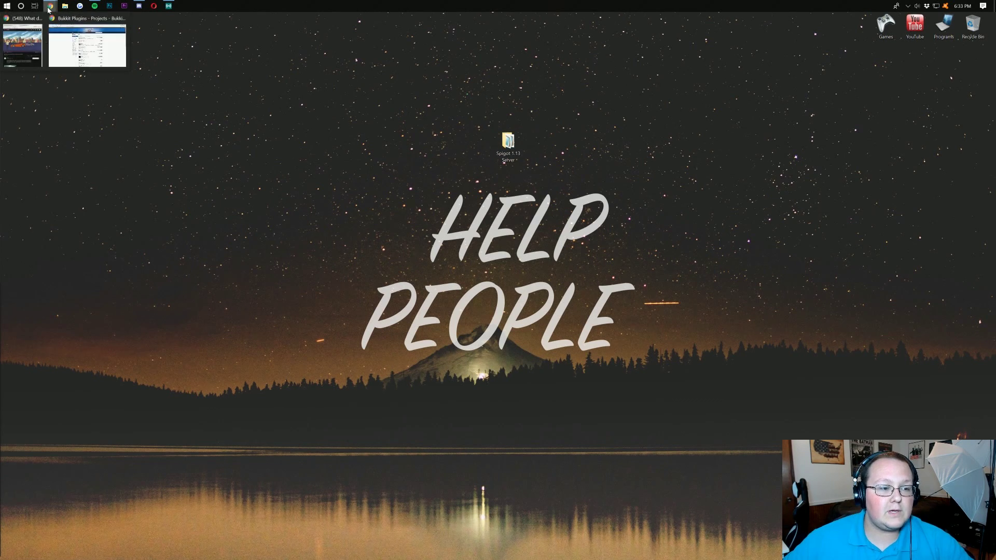
click(61, 50)
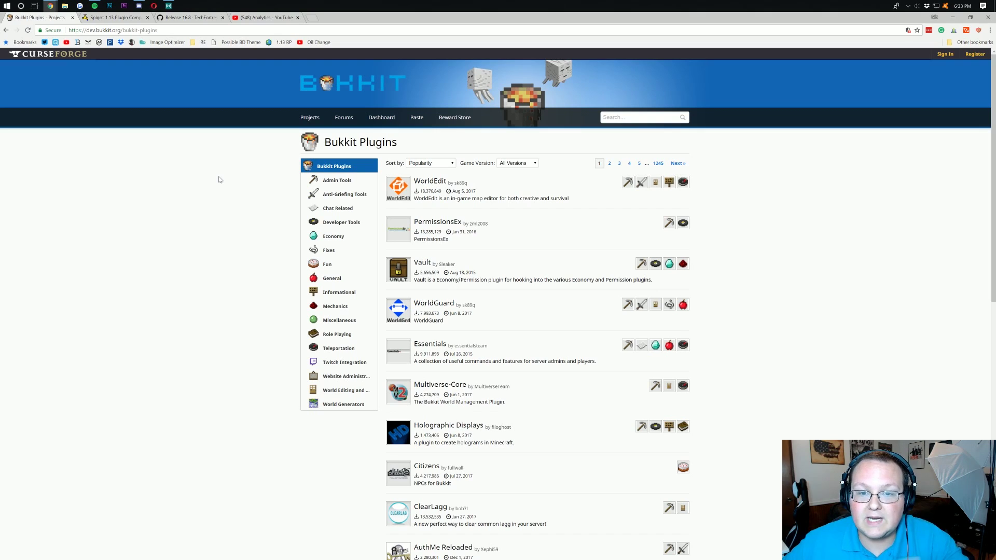
scroll(536, 271, down, 6)
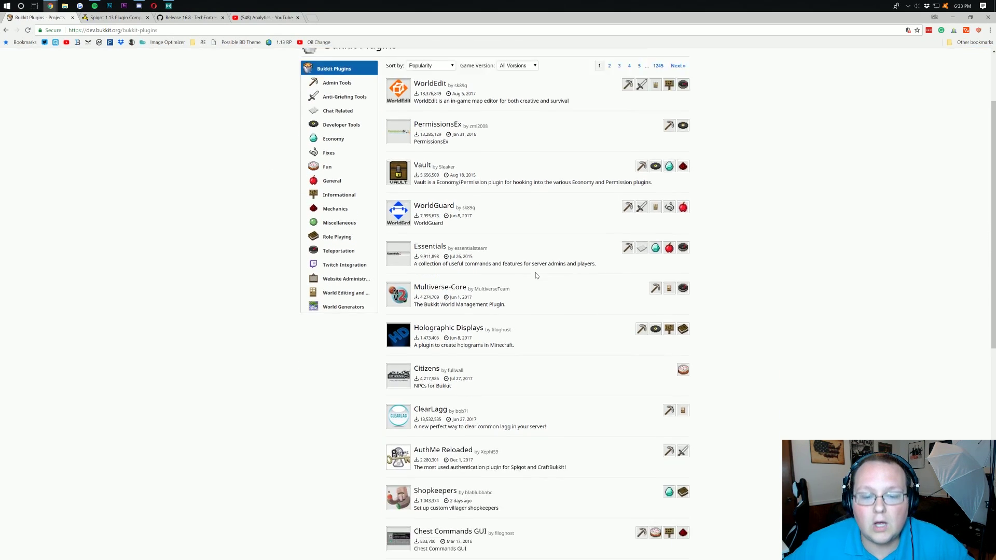
scroll(534, 272, up, 6)
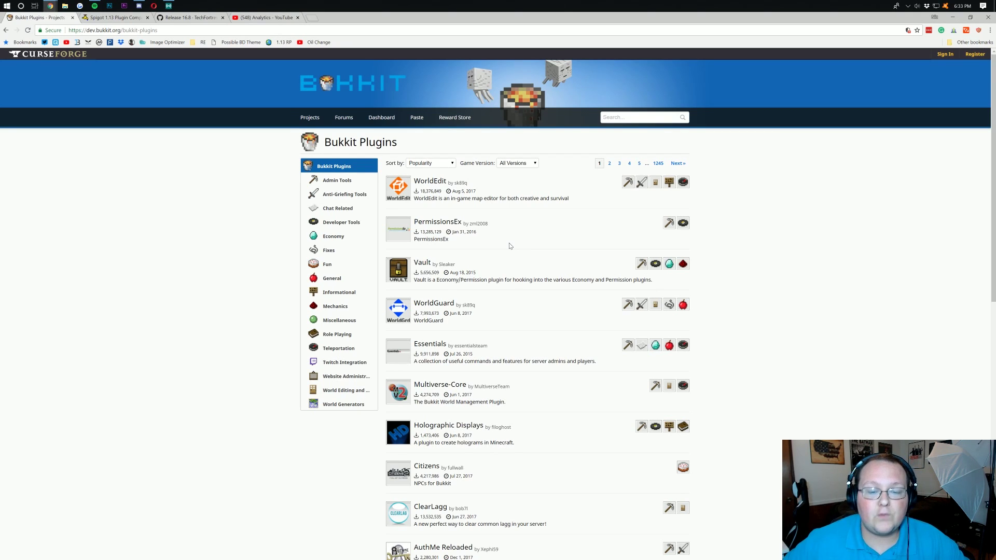
scroll(436, 168, down, 5)
scroll(499, 215, up, 5)
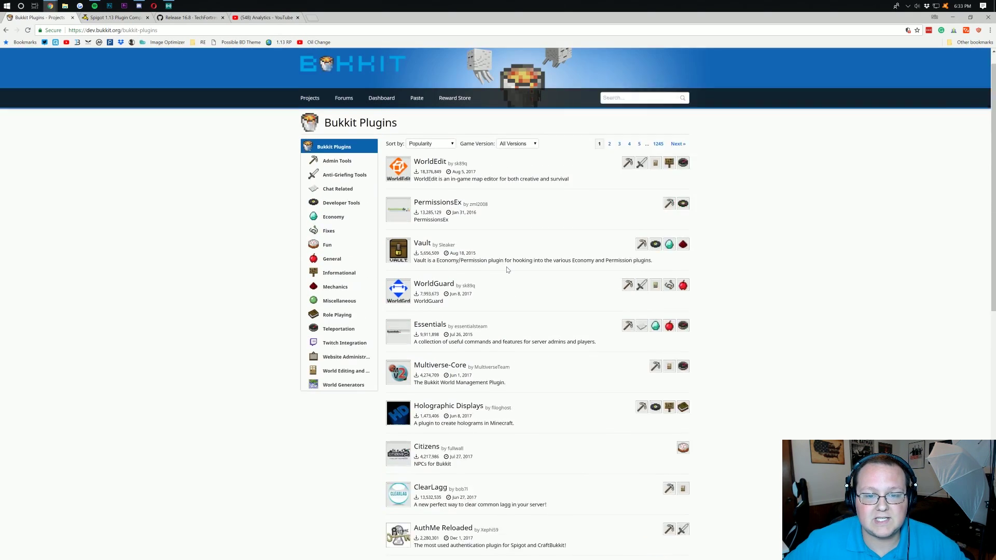
click(517, 163)
click(511, 179)
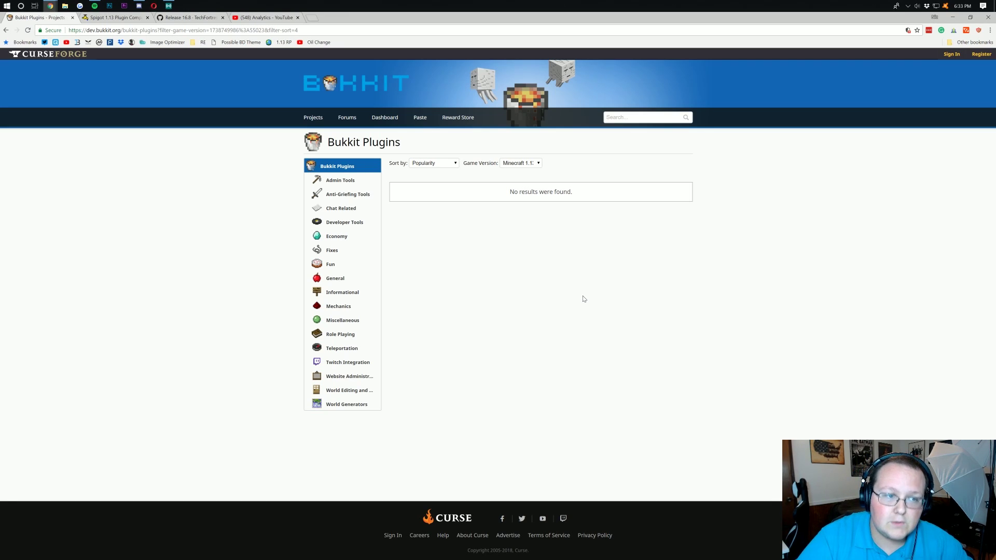
click(117, 17)
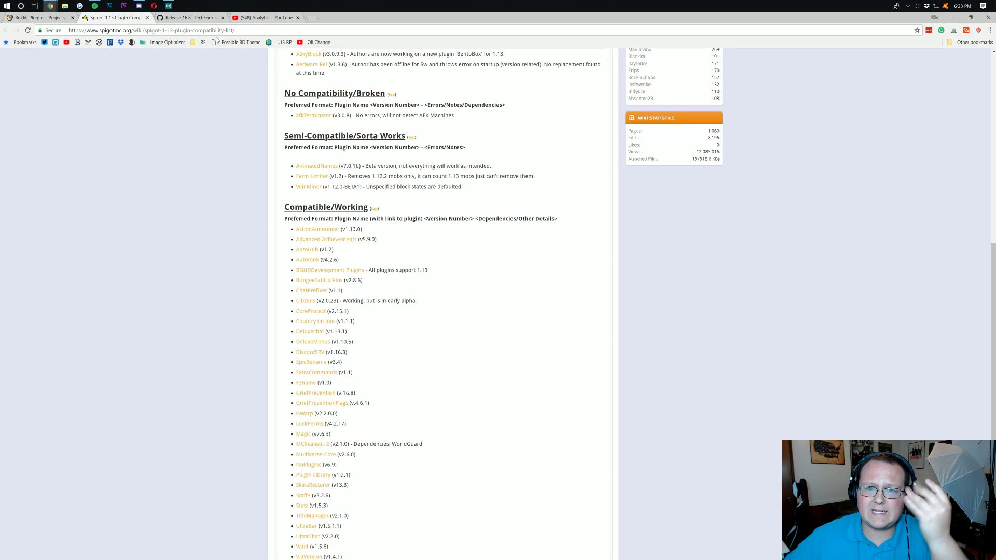
Confirm GriefPrevention v16.8 under Compatible/Working, then return to the Bukkit Plugins page
scroll(451, 172, up, 1)
scroll(452, 173, up, 8)
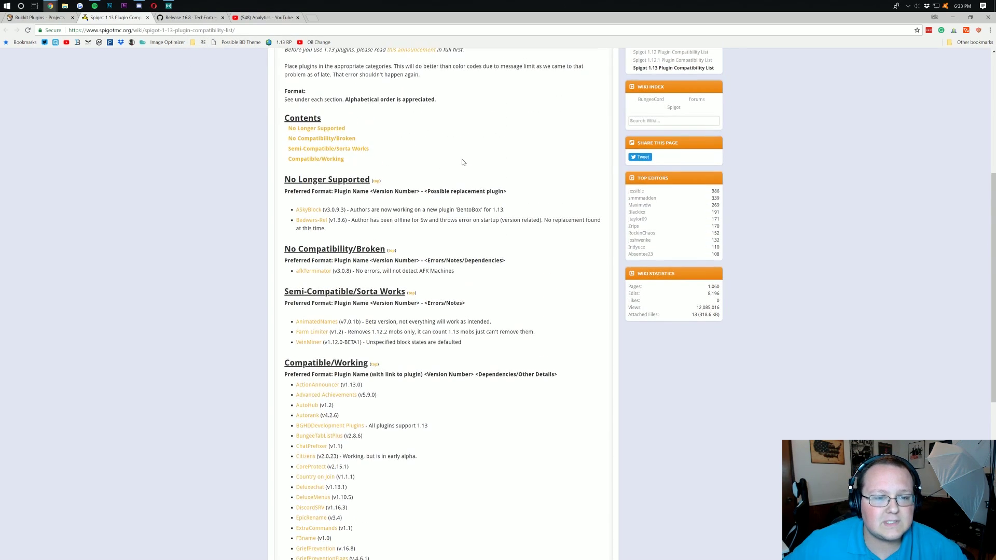
scroll(437, 210, down, 5)
scroll(438, 210, down, 6)
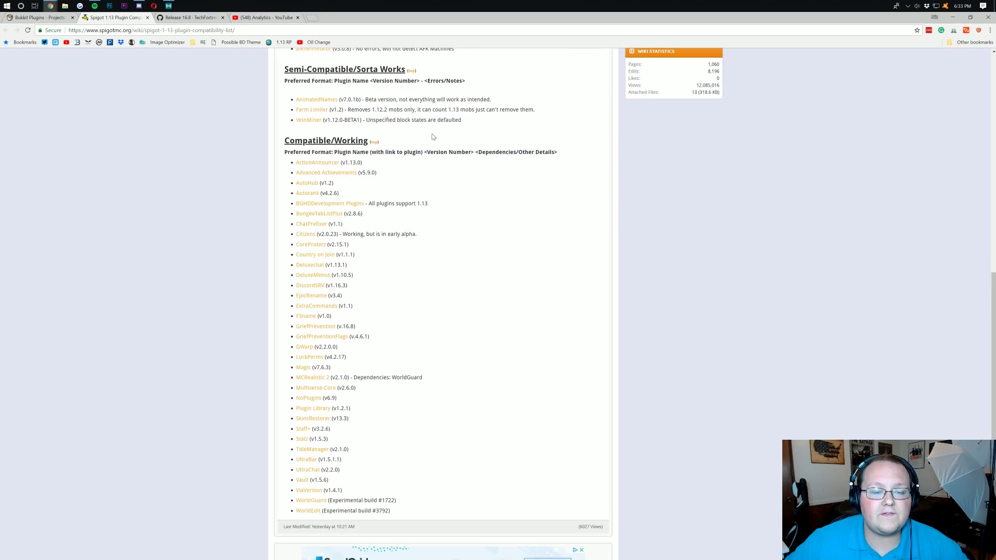
scroll(437, 210, up, 2)
scroll(437, 210, down, 3)
scroll(386, 302, down, 1)
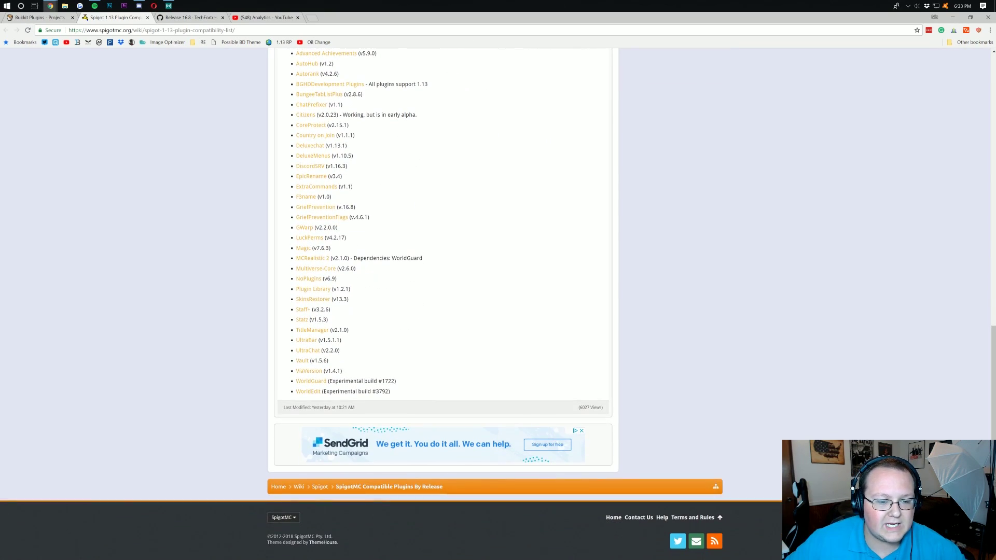
drag(392, 391, 394, 371)
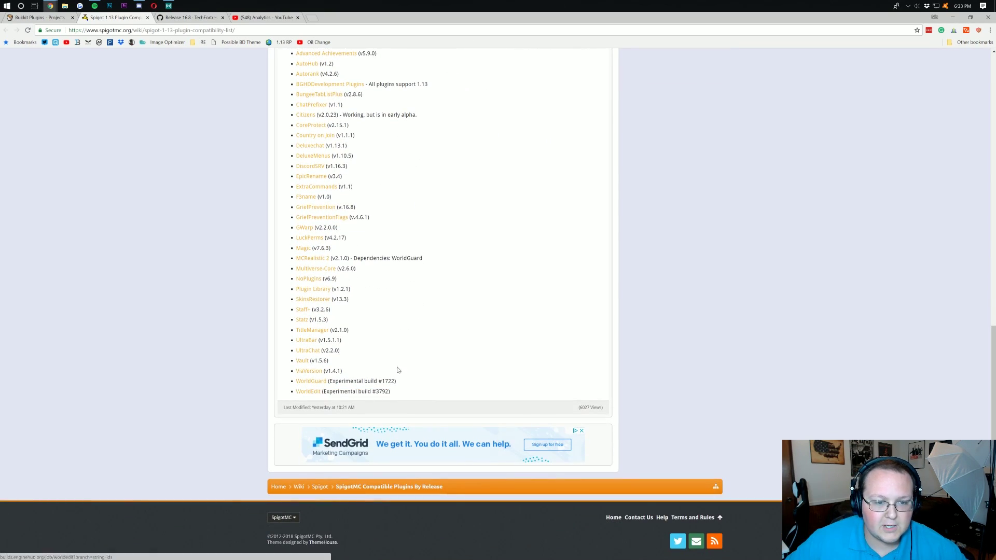
scroll(394, 278, up, 5)
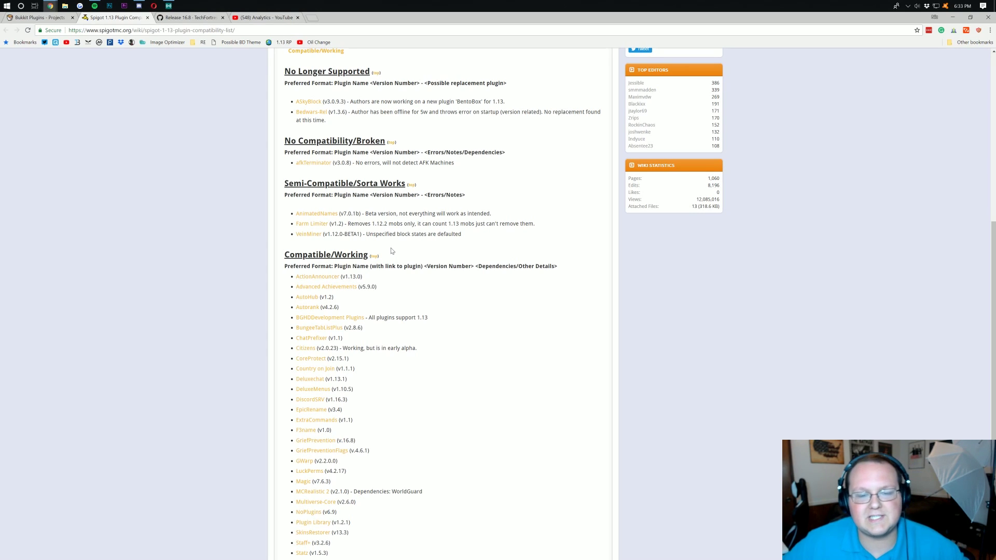
scroll(378, 267, down, 5)
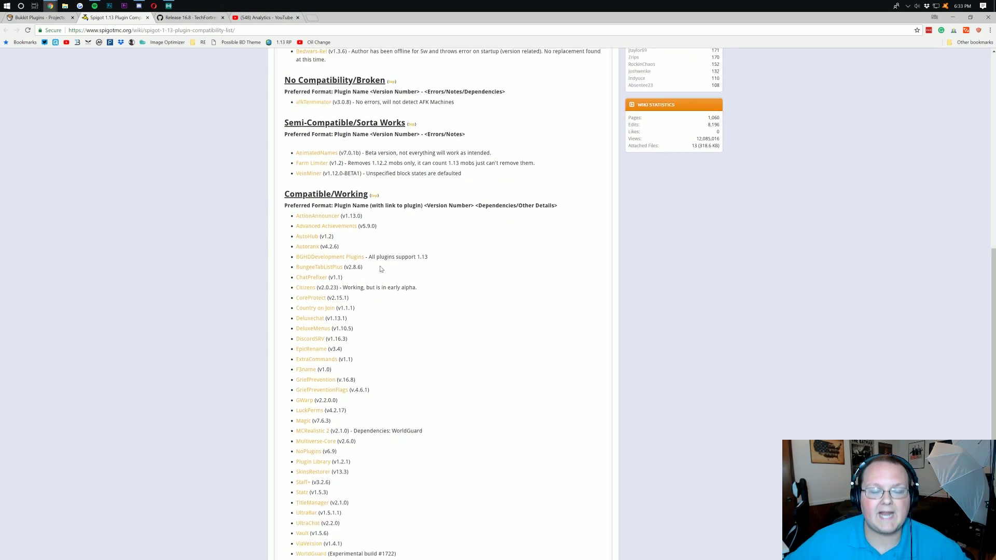
scroll(453, 329, up, 20)
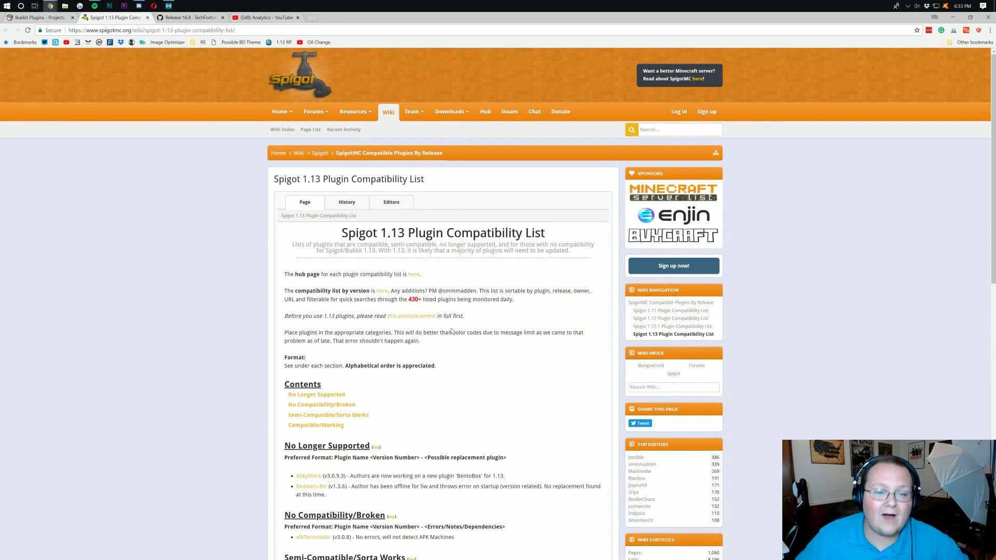
scroll(453, 332, down, 2)
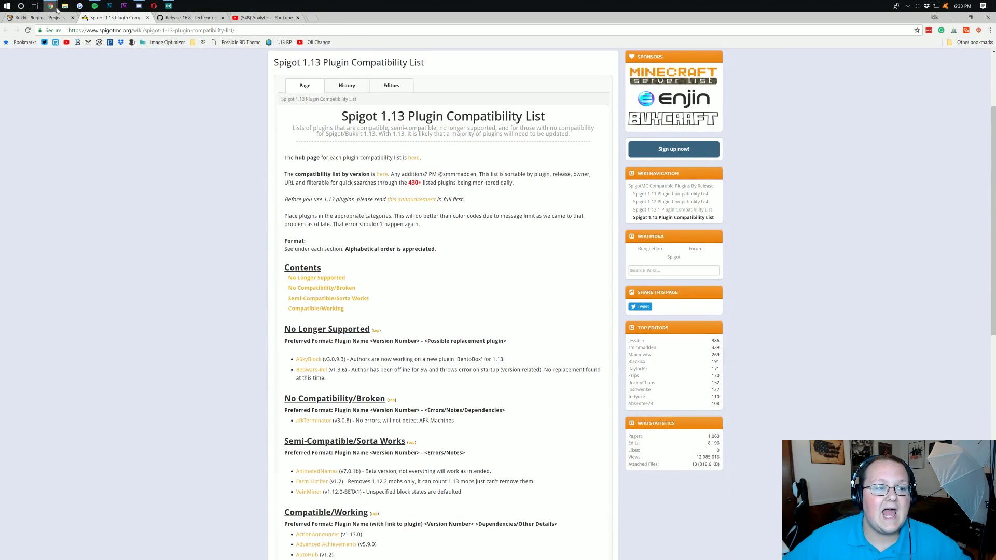
click(52, 19)
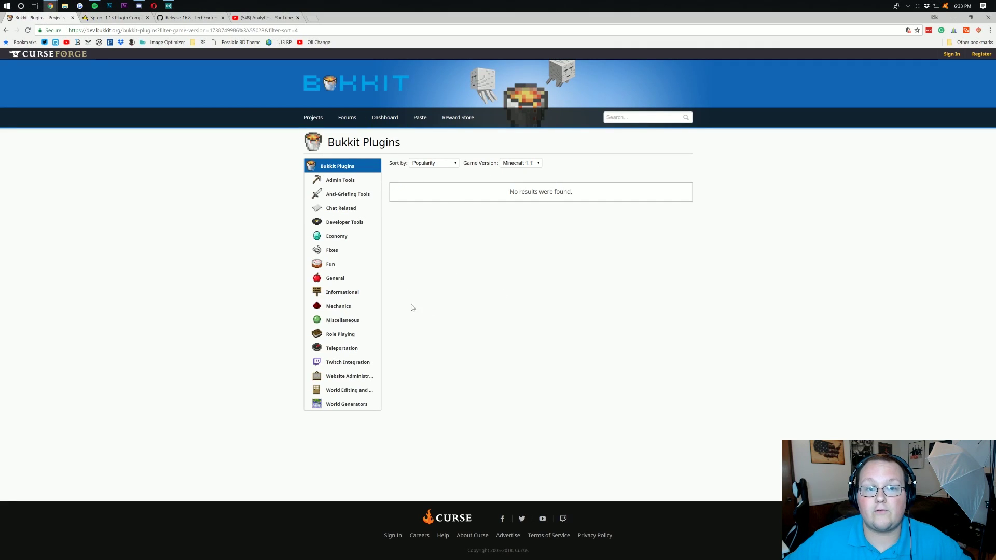
Download GriefPrevention.jar from the GitHub Release 16.8 assets, keep it, and minimize Chrome
click(117, 18)
click(190, 17)
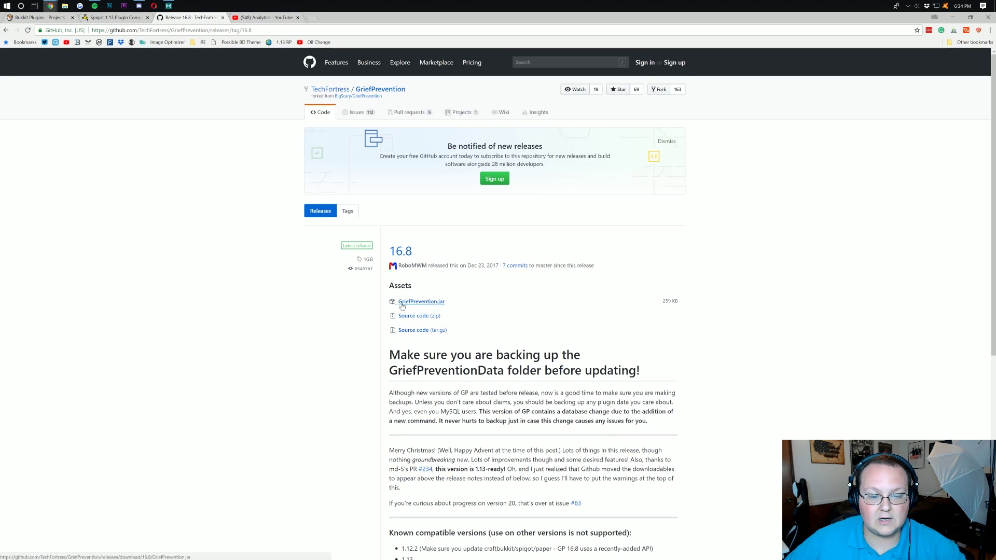
click(420, 304)
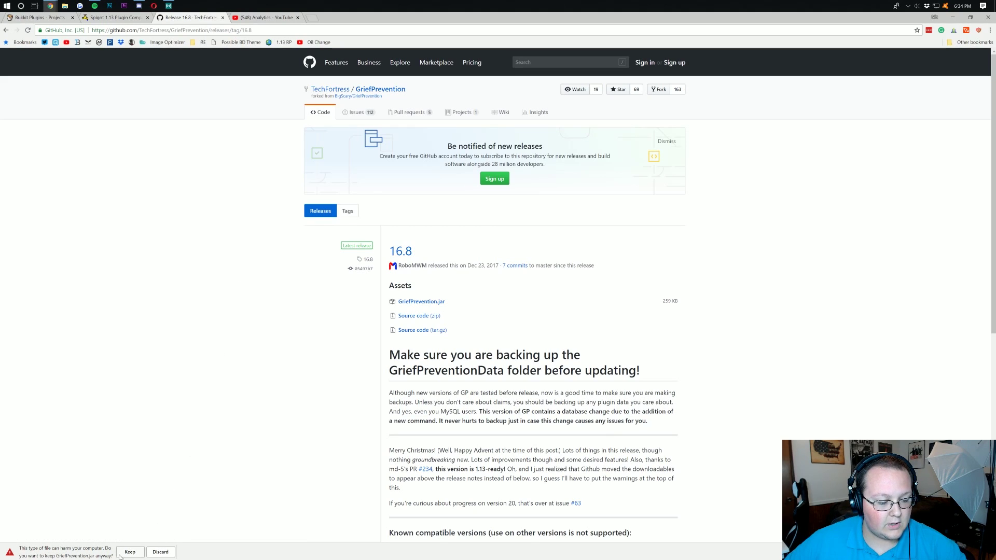
click(130, 552)
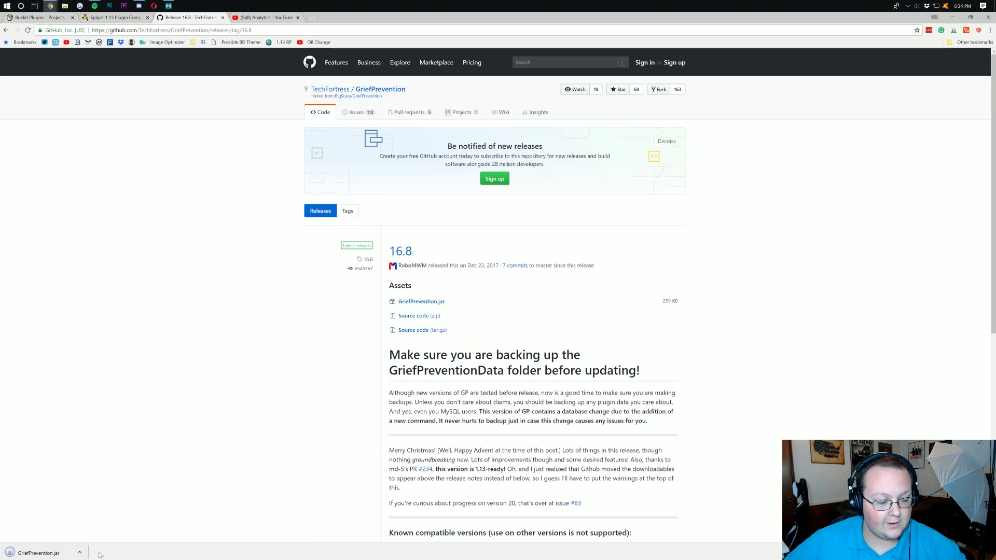
click(952, 17)
Place GriefPrevention.jar beside the Spigot 1.13 Server folder, then open and close the empty Downloads folder
drag(14, 24, 423, 148)
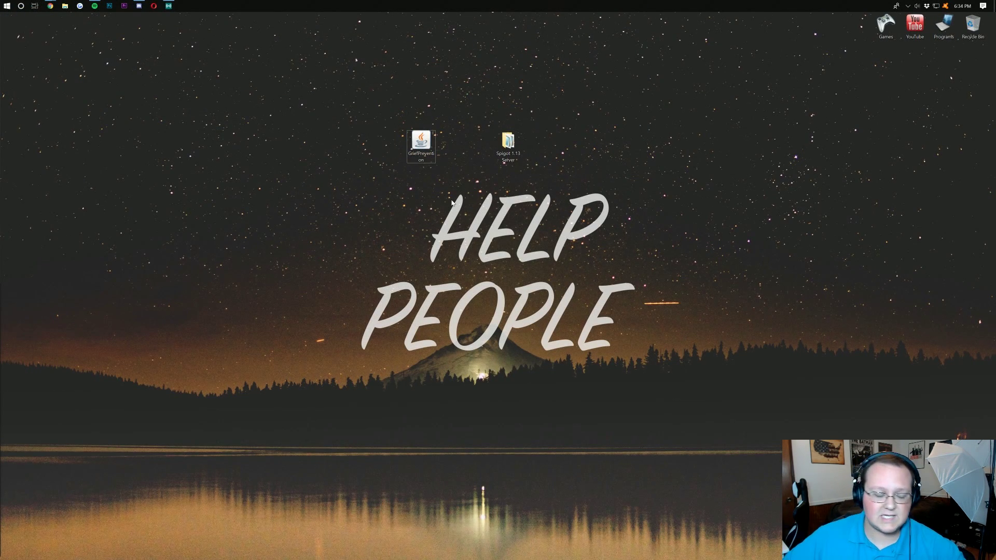
key(super)
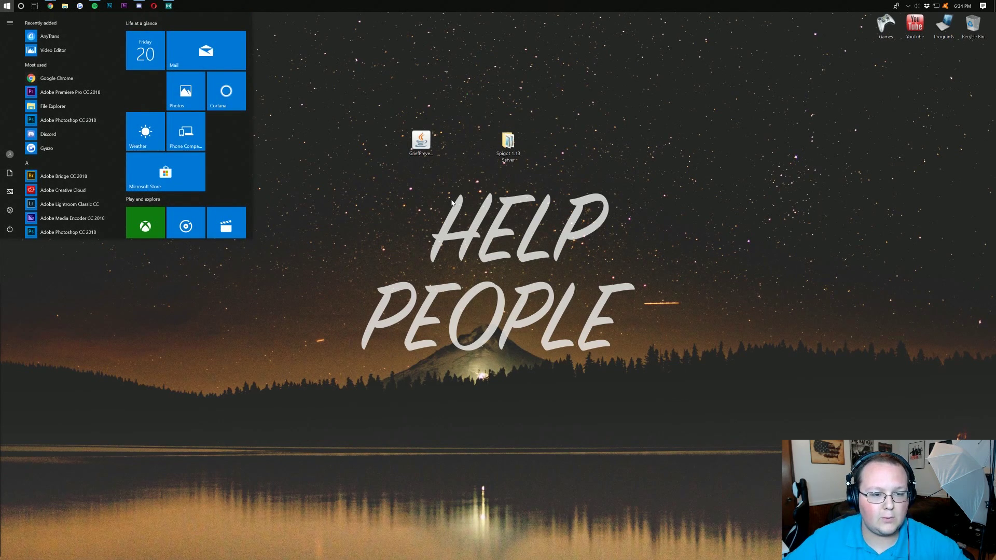
key(super+r)
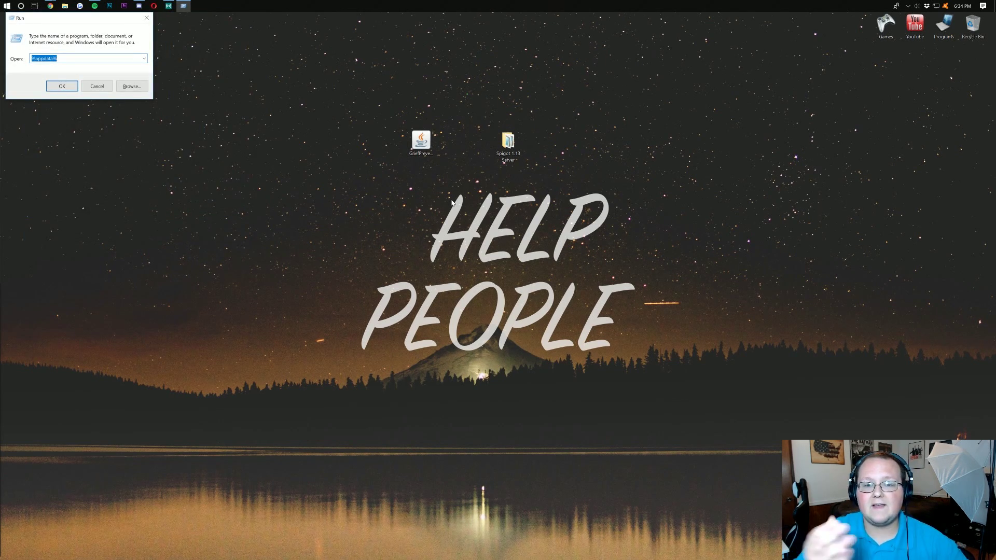
text(downloads)
key(Return)
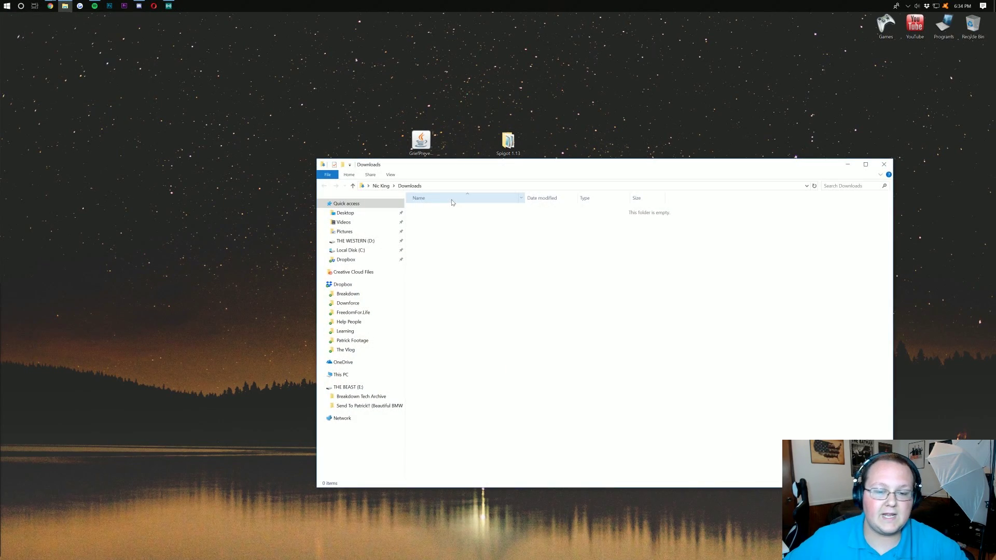
mouse_move(421, 140)
mouse_down()
mouse_move(471, 183)
mouse_move(437, 261)
mouse_move(427, 244)
mouse_move(523, 245)
mouse_move(419, 139)
mouse_up()
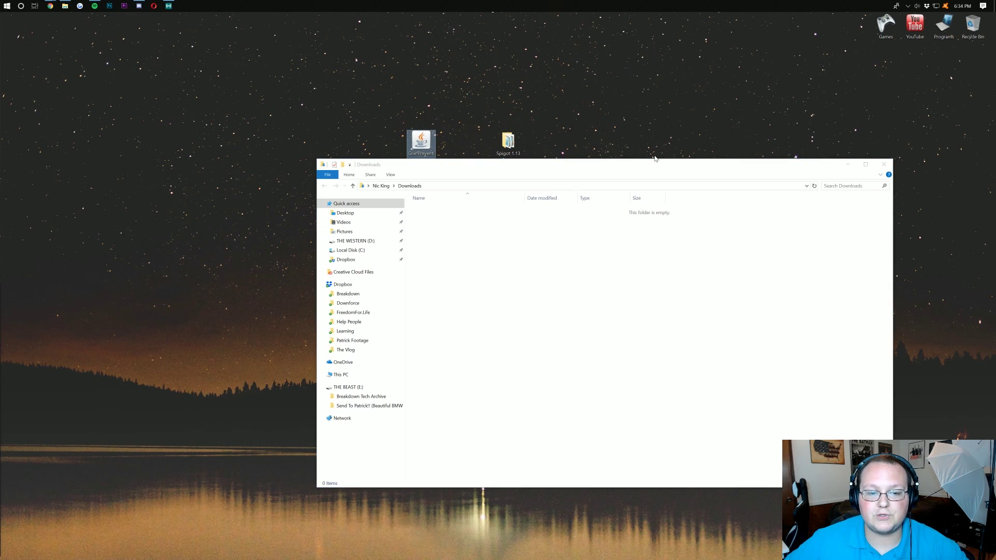
click(886, 165)
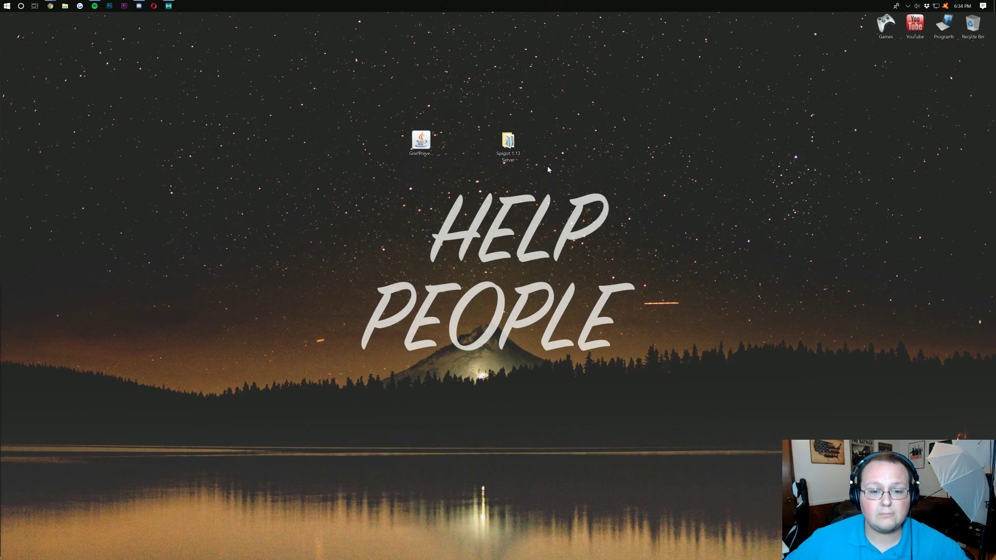
Open the Spigot 1.13 Server's plugins folder and move GriefPrevention.jar from the desktop into it
click(503, 156)
double_click(504, 158)
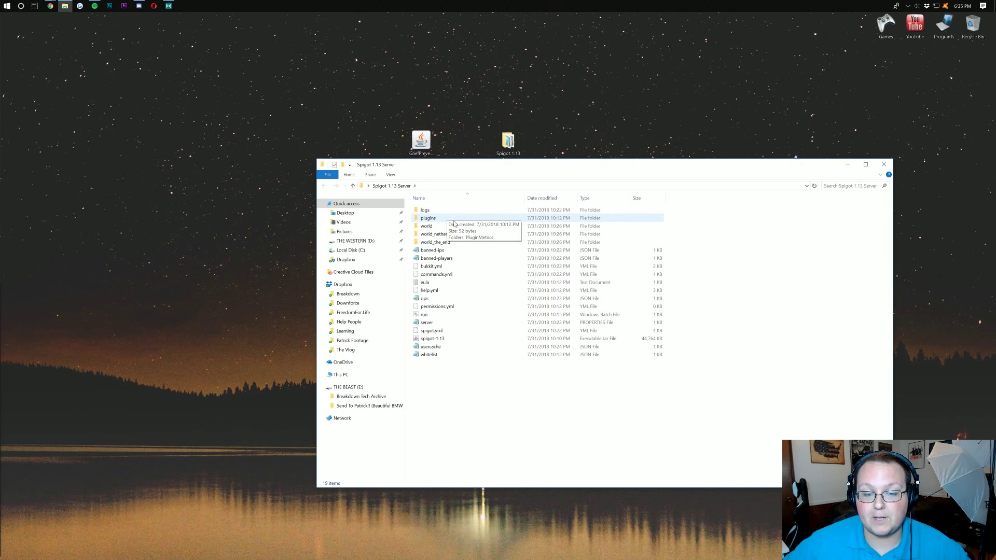
double_click(428, 218)
key(alt+Left)
double_click(428, 218)
drag(421, 139, 450, 68)
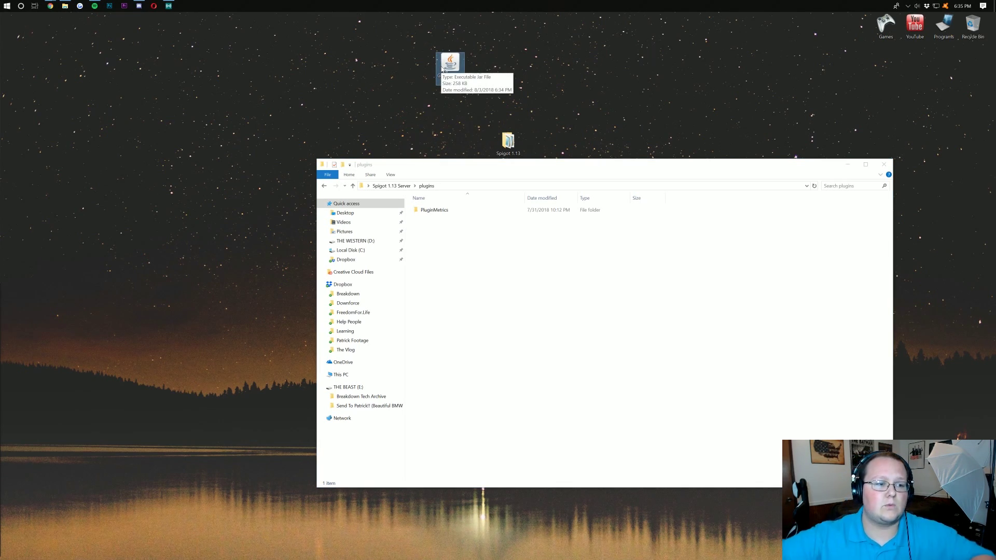
drag(442, 69, 462, 318)
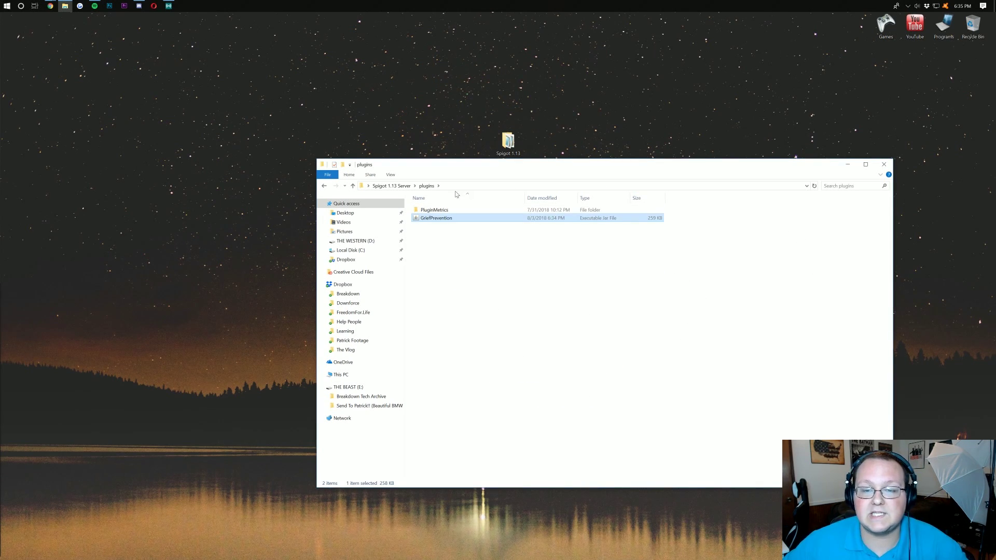
Start the Spigot 1.13 server by running run.bat from its folder
click(324, 186)
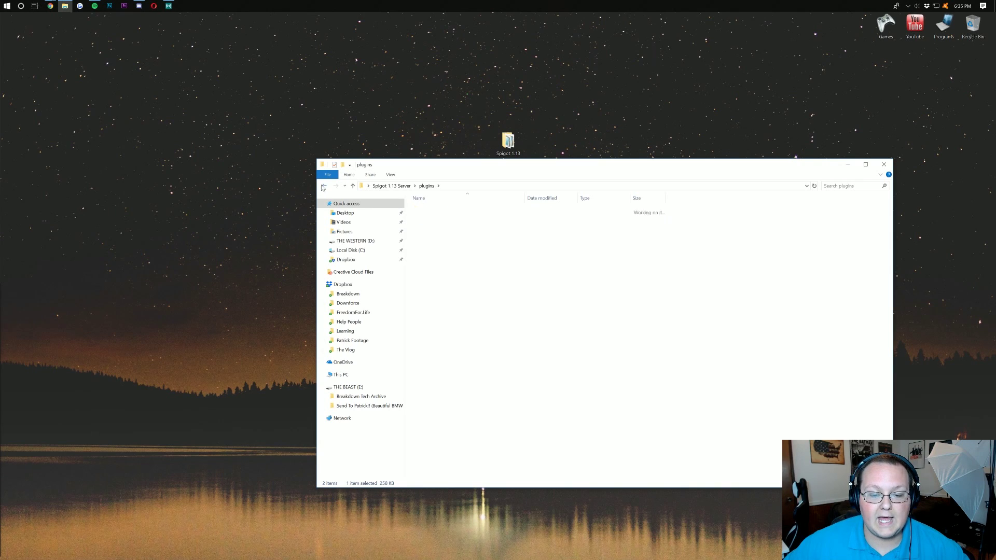
click(438, 315)
double_click(437, 315)
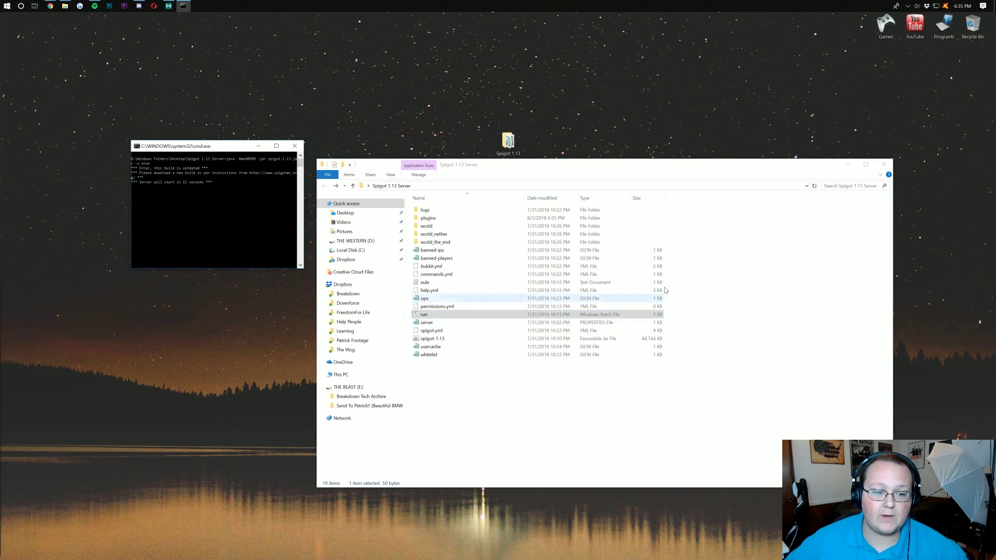
Launch Minecraft from the Games folder and press PLAY in the launcher
double_click(885, 26)
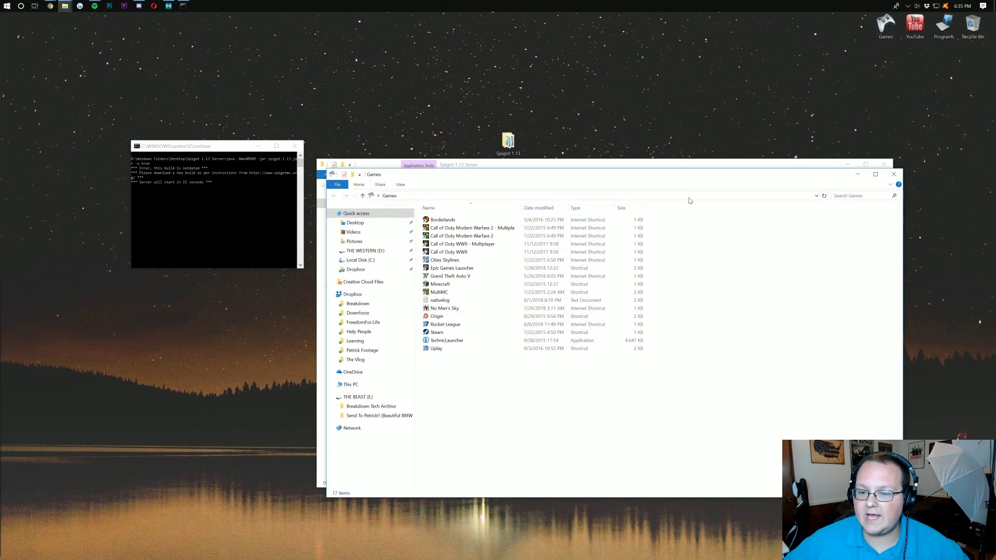
click(449, 286)
double_click(450, 285)
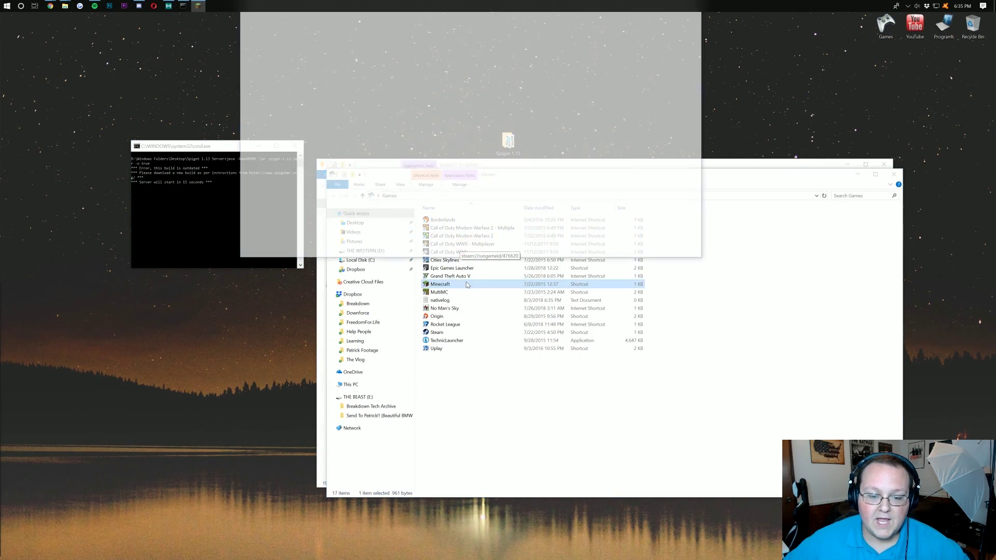
click(469, 233)
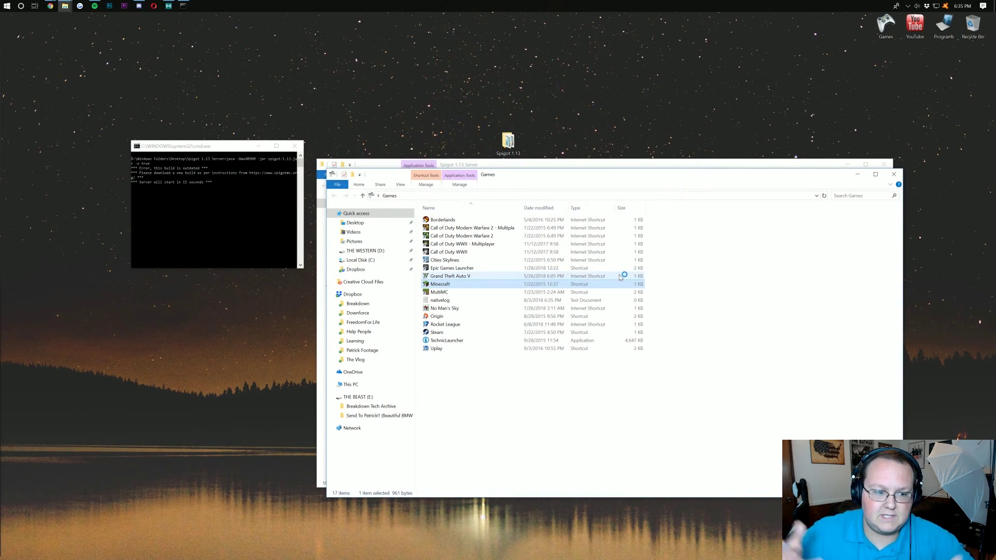
click(173, 204)
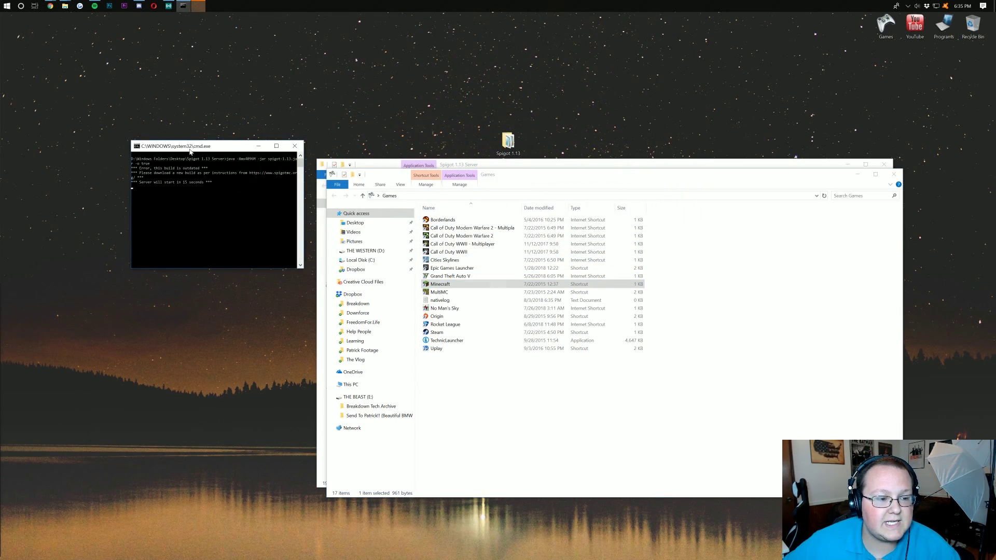
Join the server at 192.168.1.1 through Multiplayer Direct Connect
drag(187, 149, 99, 114)
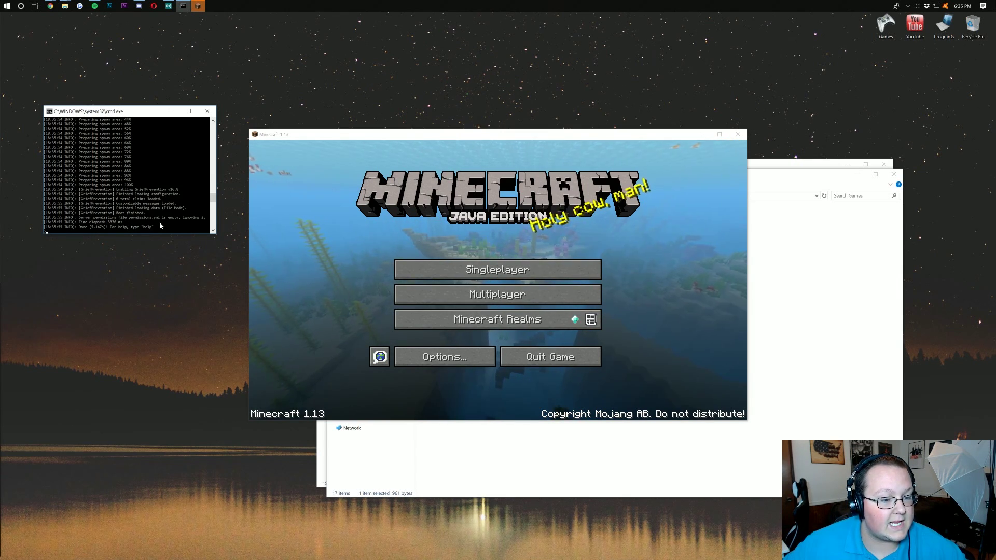
click(514, 303)
click(513, 300)
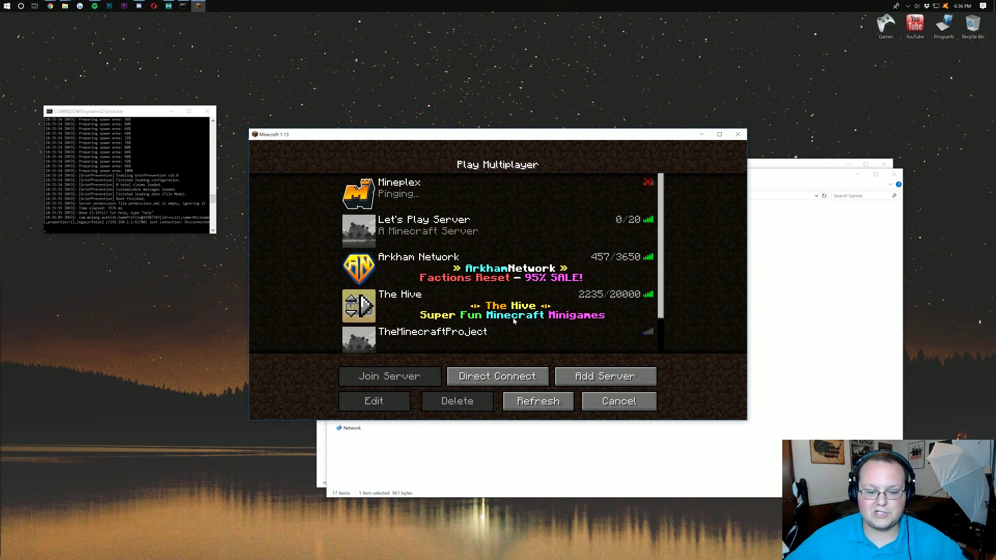
click(513, 373)
click(506, 330)
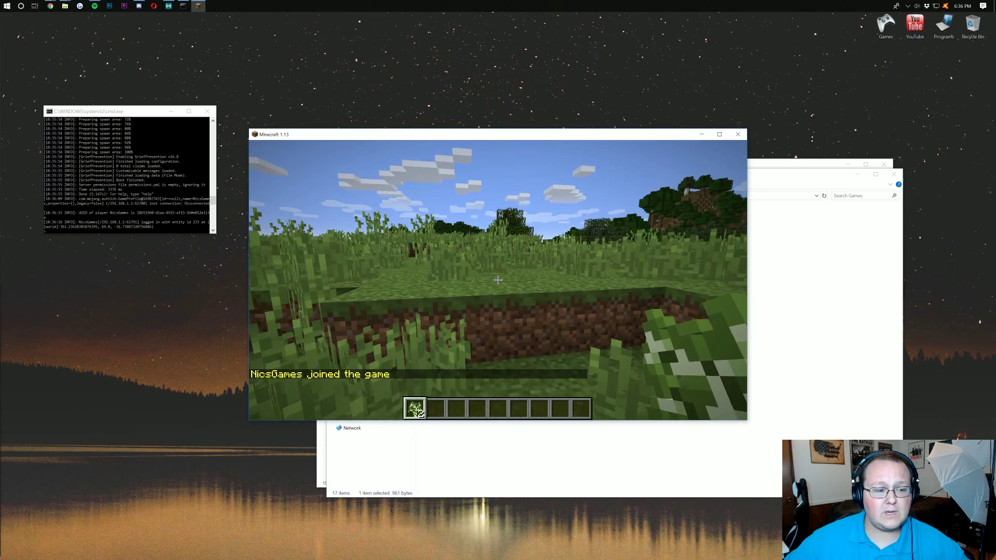
Type grief in chat and run the suggested /griefprevention:abandonallclaims command
key(w)
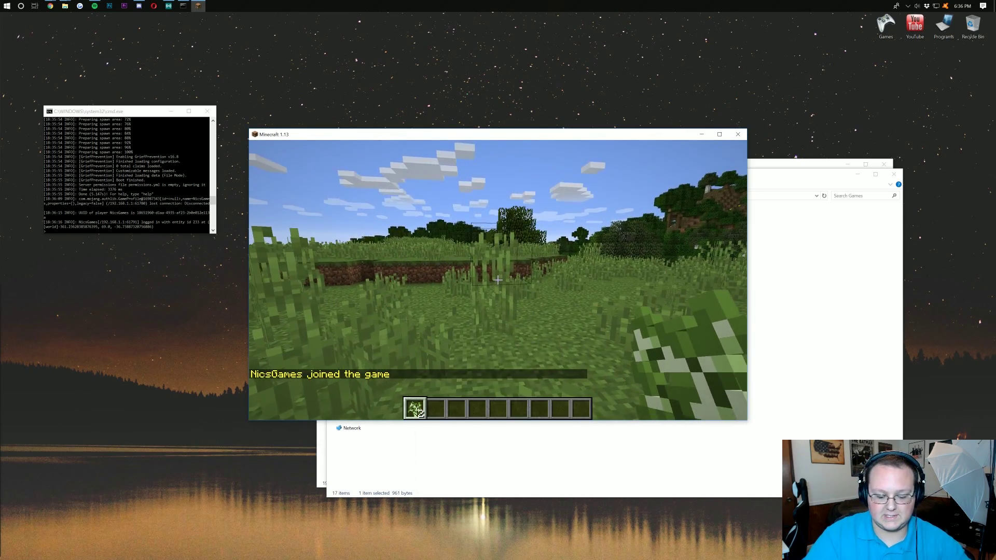
key(slash)
text(g)
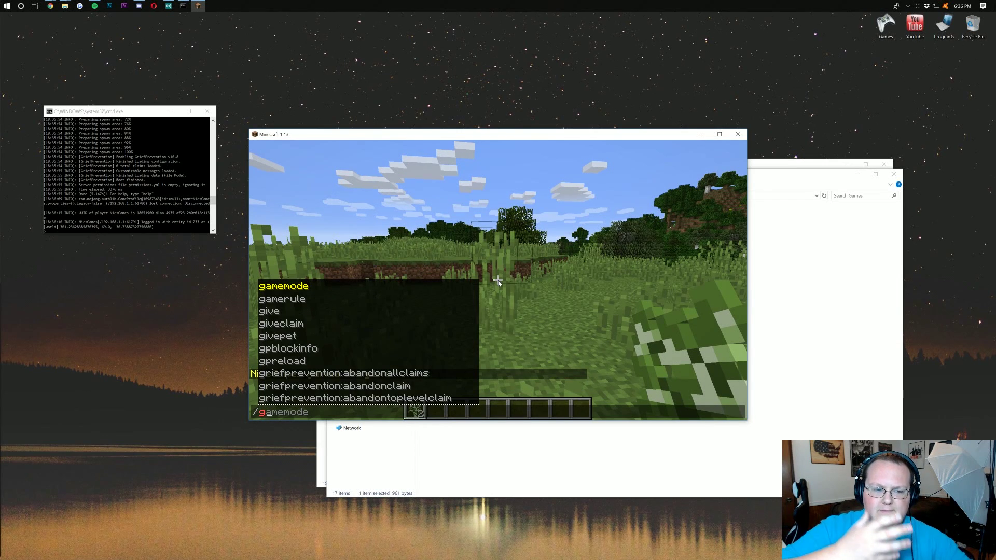
text(rief)
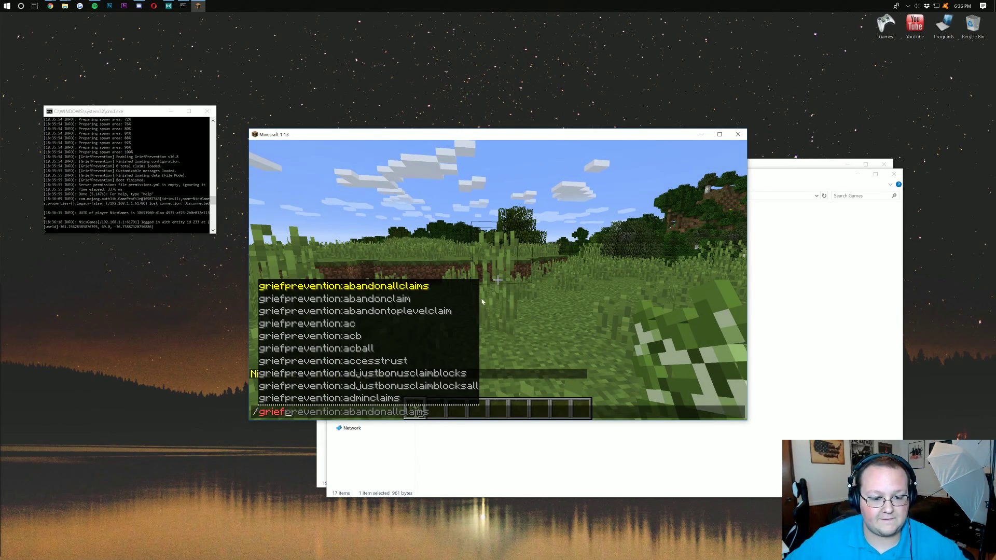
scroll(482, 302, down, 20)
scroll(423, 336, down, 5)
scroll(421, 333, up, 20)
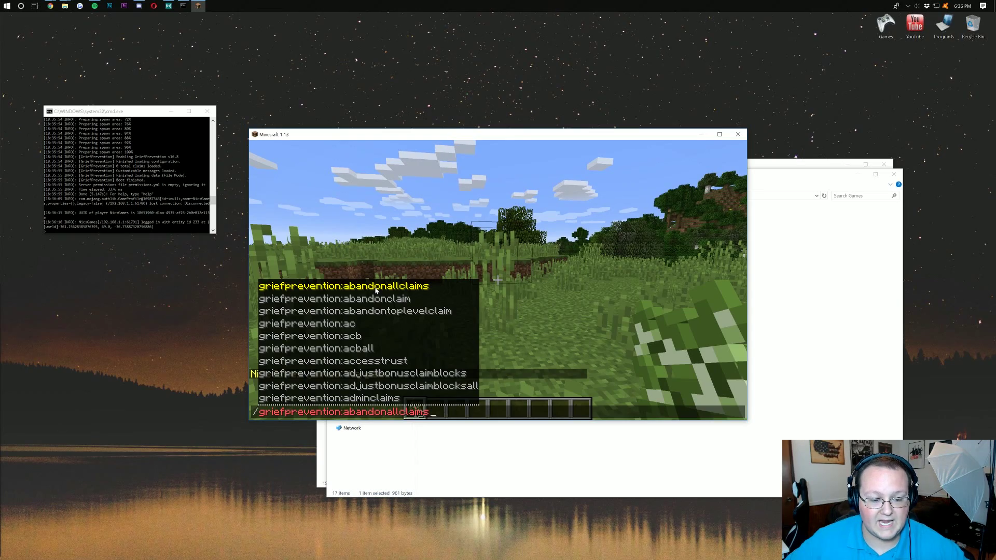
key(Return)
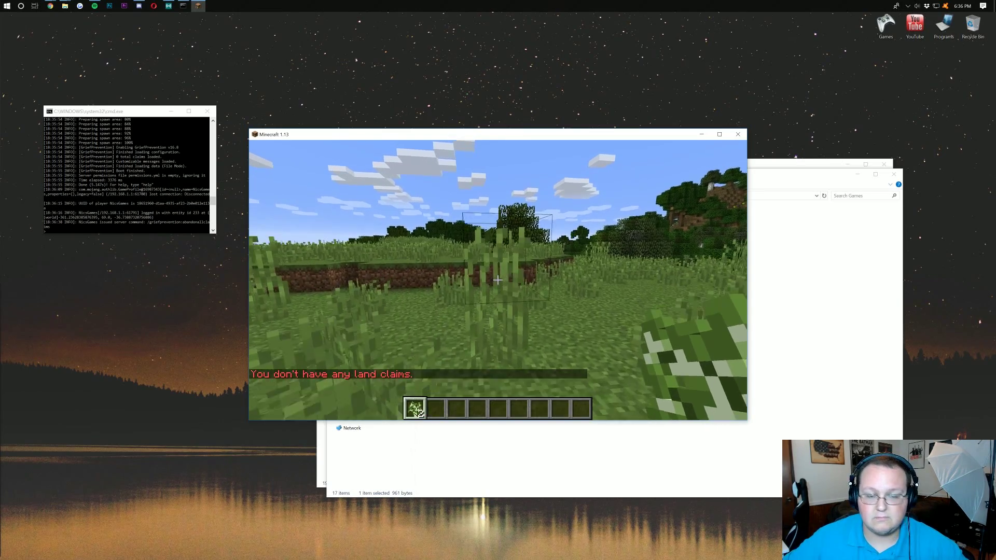
Search 'wo' in the creative inventory and put the Wooden Shovel in hotbar slot 2
key(e)
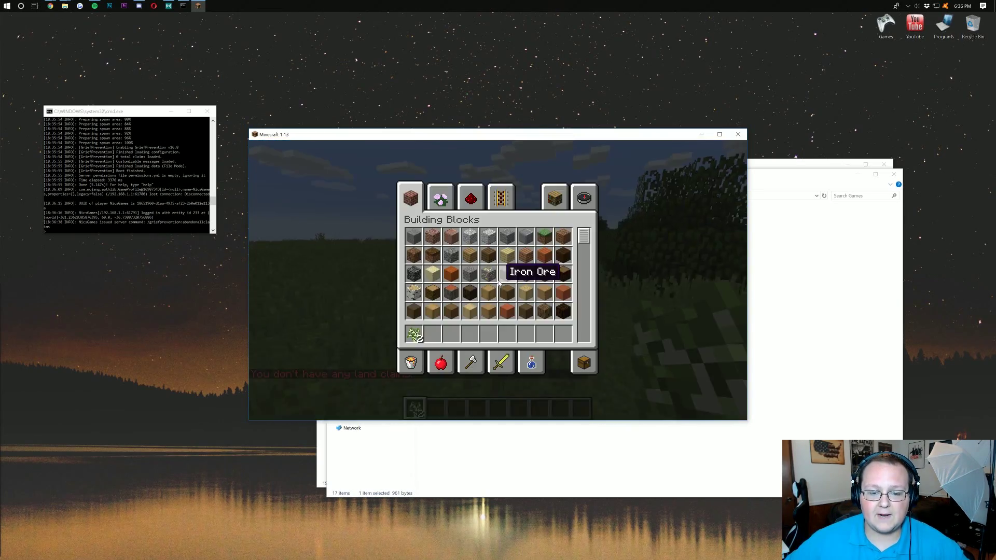
click(585, 199)
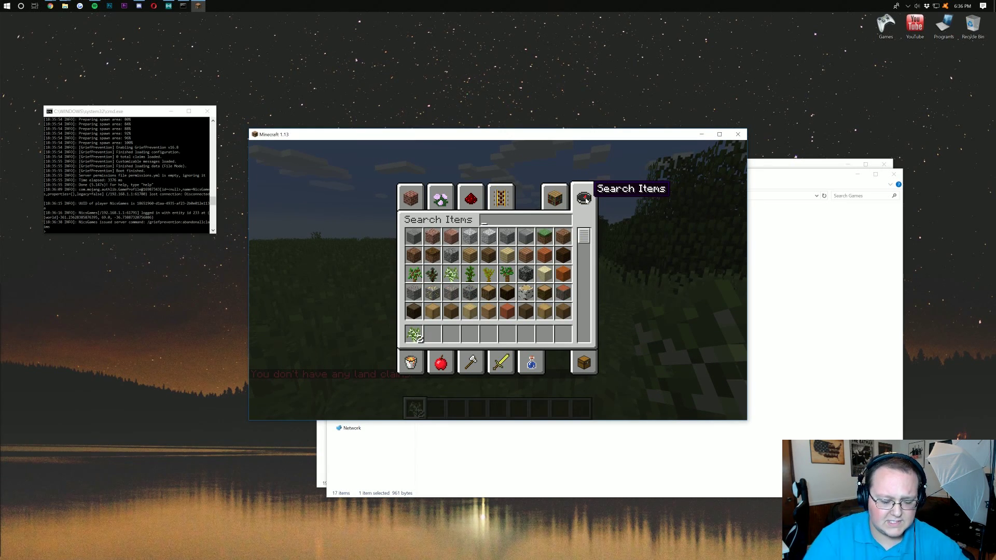
text(wod)
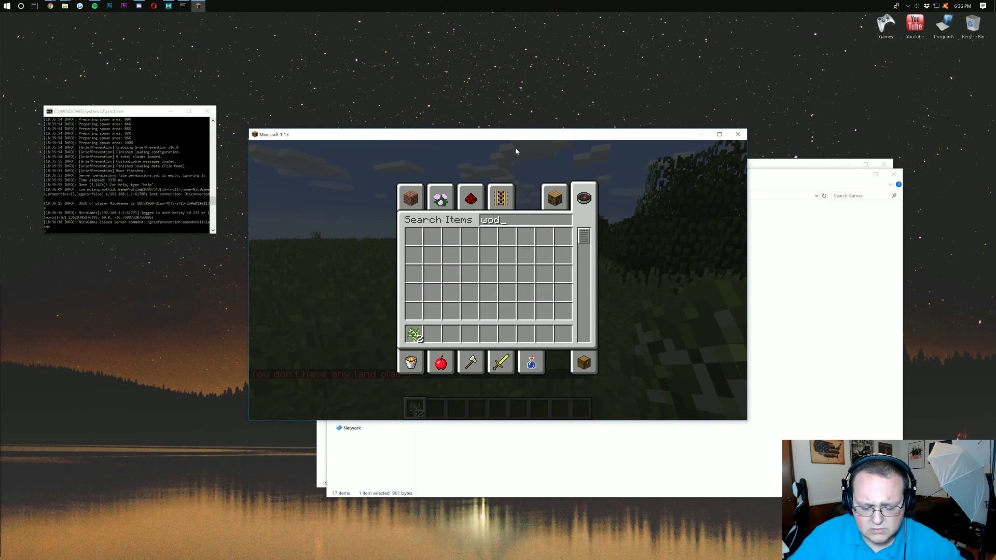
key(BackSpace)
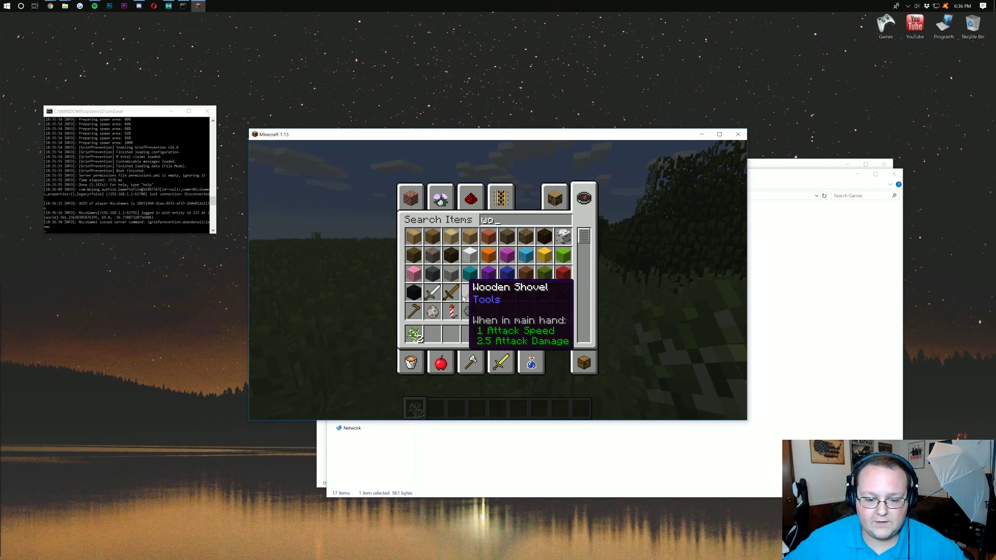
click(450, 333)
key(e)
Hold the Wooden Shovel and dig out a grass block with it
key(2)
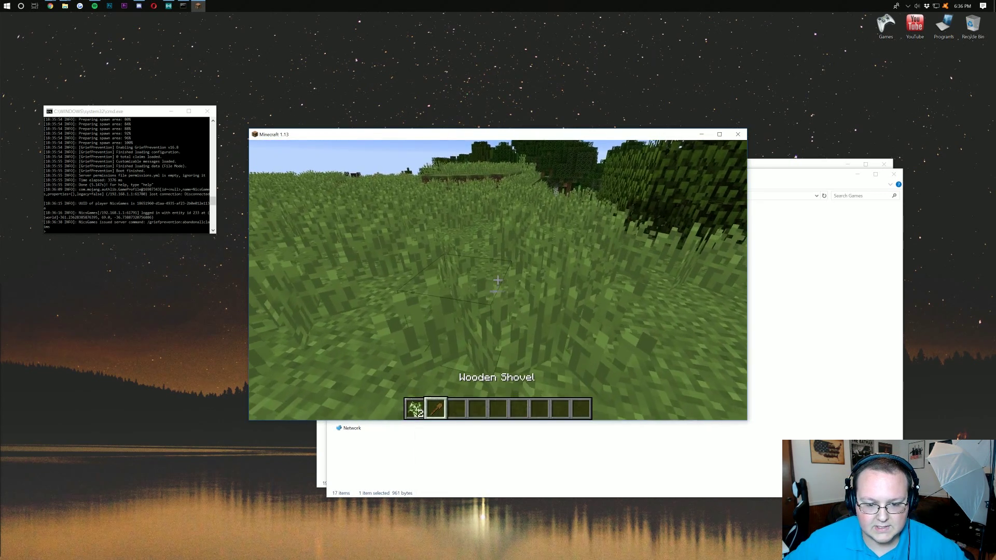
click(498, 281)
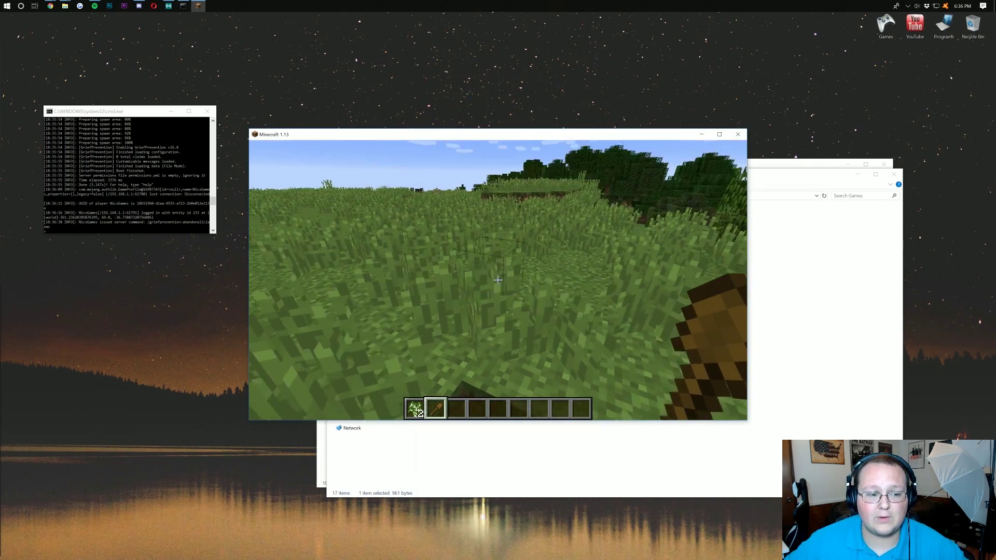
key(w)
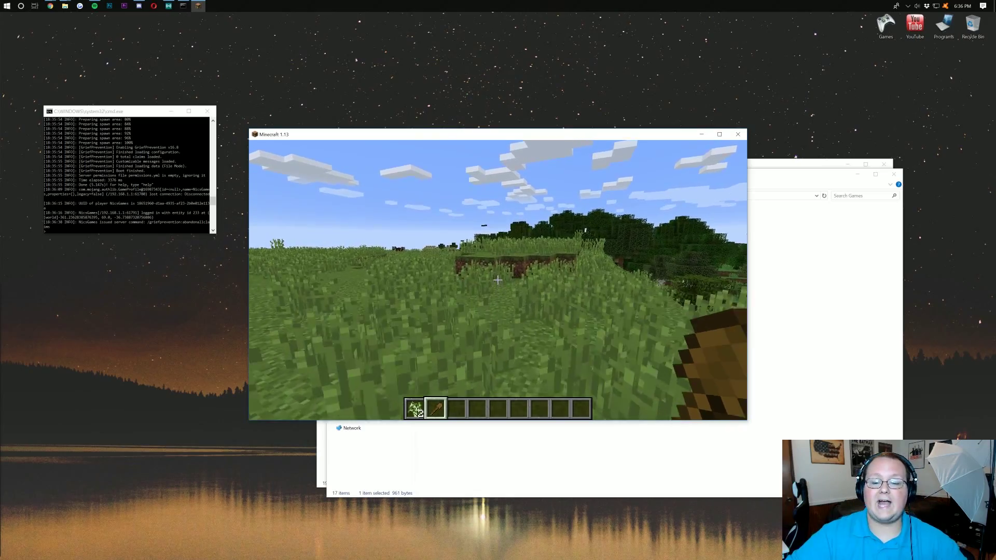
key(w)
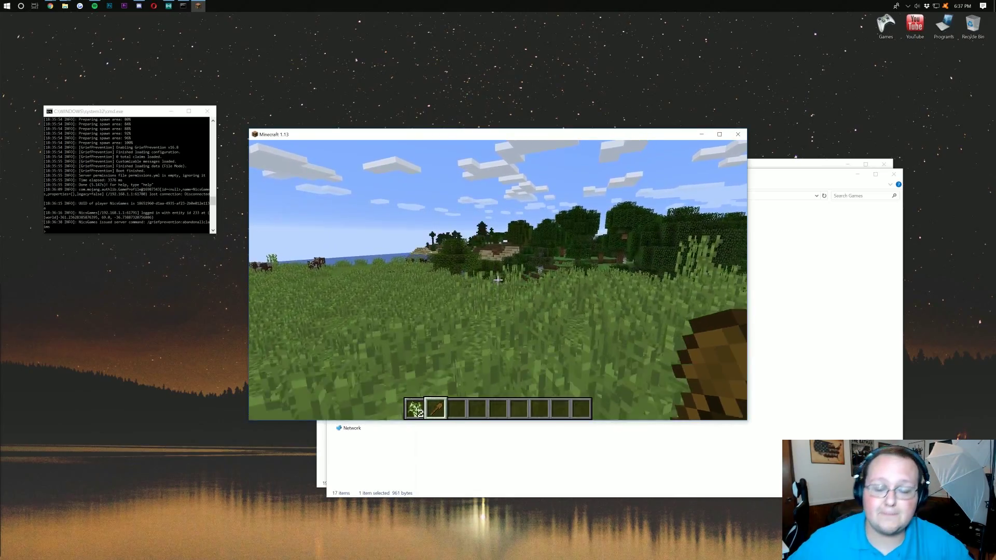
Type gr in chat and cycle the griefprevention suggestions through removeclaim to /griefprevention:listignores
text(e/)
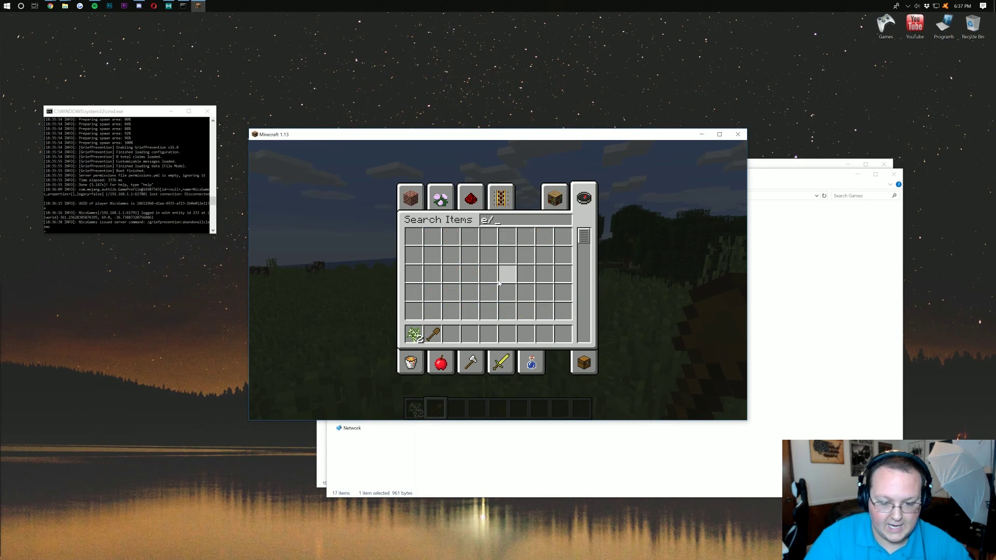
key(Escape)
key(slash)
text(gr)
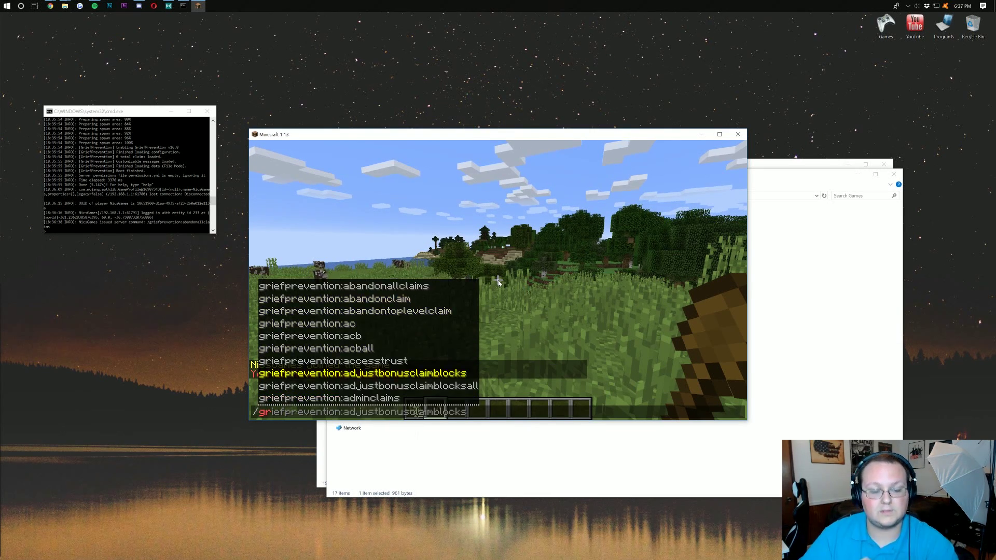
key(Down)
key(Down)
key(Down)
key(Down)
key(Down)
key(Down)
key(Down)
key(Down)
key(Down)
key(Down)
key(Down)
key(Down)
key(Down)
key(Down)
key(Down)
key(Down)
key(Down)
key(Down)
key(Down)
key(Down)
key(Down)
key(Down)
key(Down)
key(Down)
key(Down)
key(Down)
key(Down)
key(Down)
key(Down)
key(Down)
key(Down)
key(Down)
key(Down)
key(Down)
key(Down)
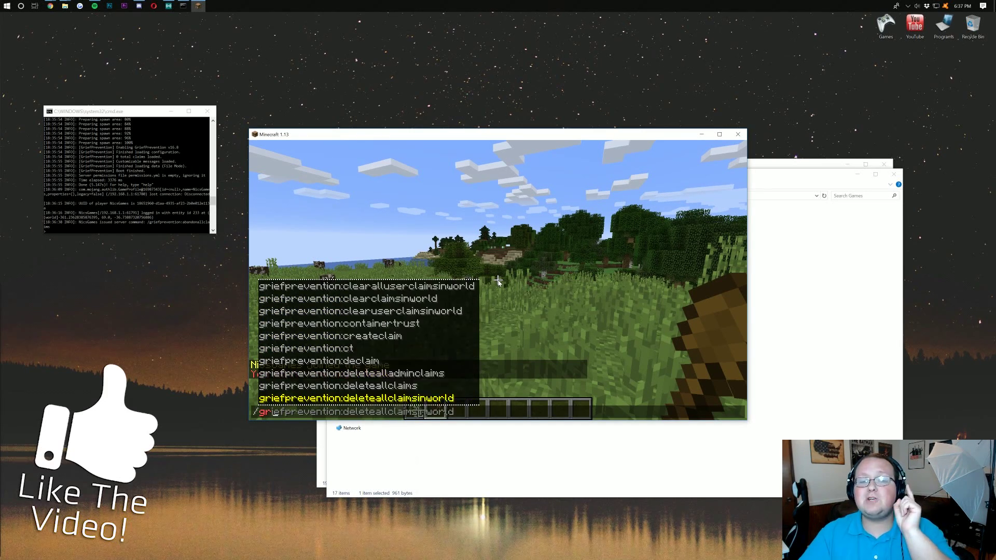
key(Down)
key(Down)
key(Down)
key(Down)
key(Down)
key(Down)
key(Down)
key(Down)
key(Down)
key(Down)
key(Down)
key(Down)
key(Down)
key(Down)
key(Down)
key(Down)
key(Down)
key(Down)
key(Down)
key(Down)
key(Down)
key(Down)
key(Down)
key(Down)
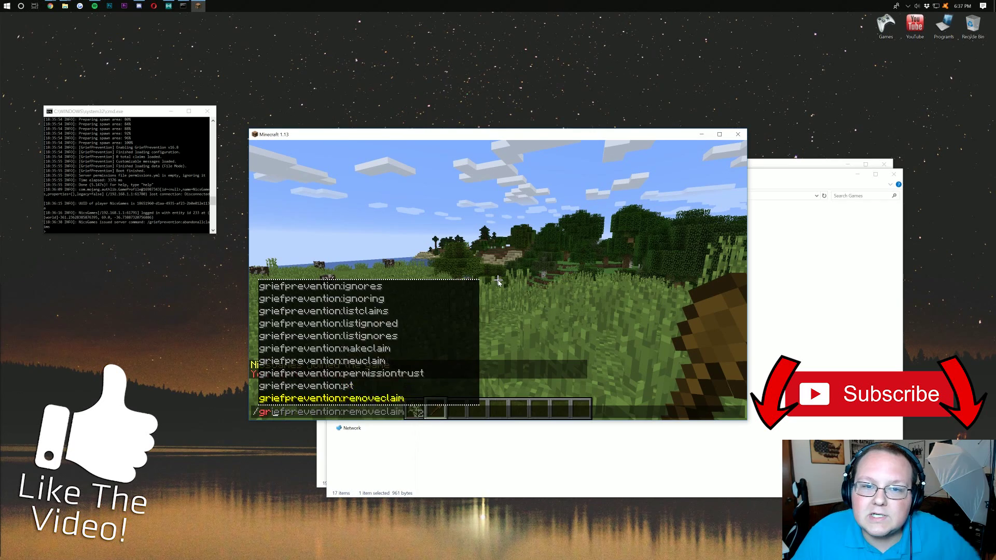
key(Down)
key(Down)
key(Down)
key(Down)
key(Down)
key(Down)
key(Down)
key(Down)
key(Down)
key(Down)
key(Down)
key(Down)
key(Down)
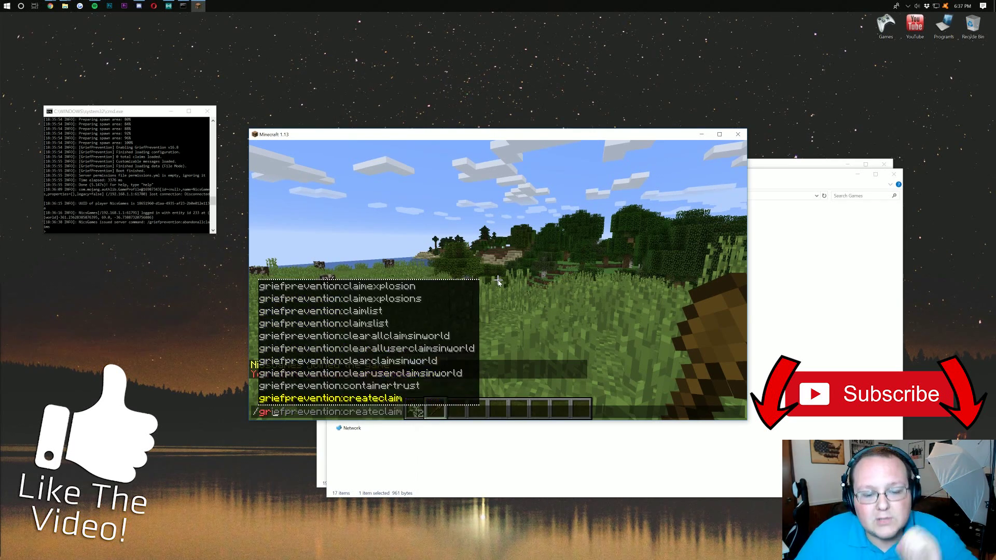
key(Down)
key(Down)
key(Down)
key(Down)
key(Down)
key(Down)
key(Down)
key(Down)
key(Down)
key(Down)
key(Down)
key(Down)
key(Down)
key(Down)
key(Down)
key(Down)
key(Down)
key(Down)
key(Down)
key(Down)
key(Down)
key(Down)
key(Down)
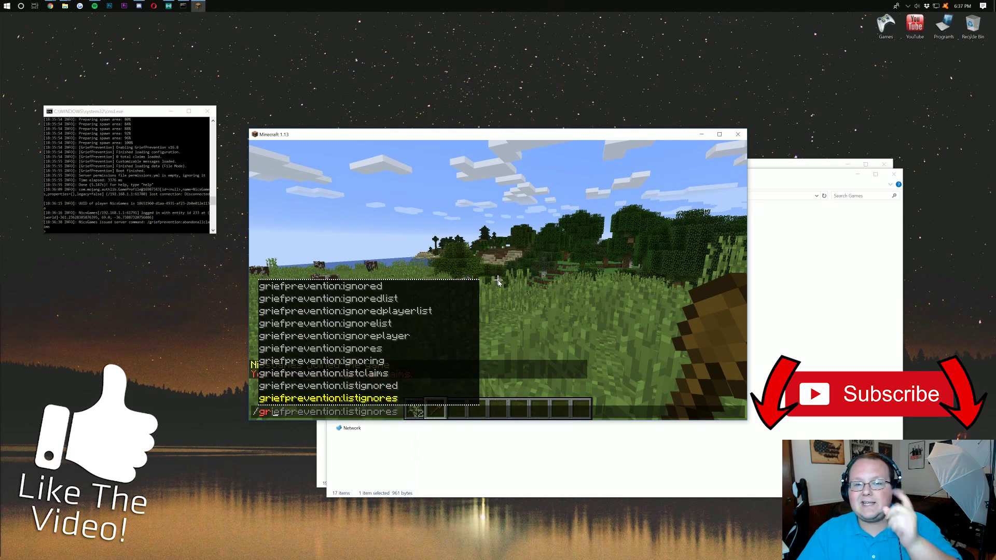
key(Down)
key(Down)
key(Down)
key(Down)
key(Down)
key(Down)
key(Down)
key(Down)
key(Down)
key(Down)
key(Down)
key(Down)
key(Down)
key(Down)
key(Down)
key(Down)
key(Down)
key(Down)
key(Down)
key(Down)
key(Down)
key(Down)
key(Down)
key(Down)
key(Down)
key(Down)
key(Down)
key(Down)
key(Down)
key(Down)
key(Down)
key(Down)
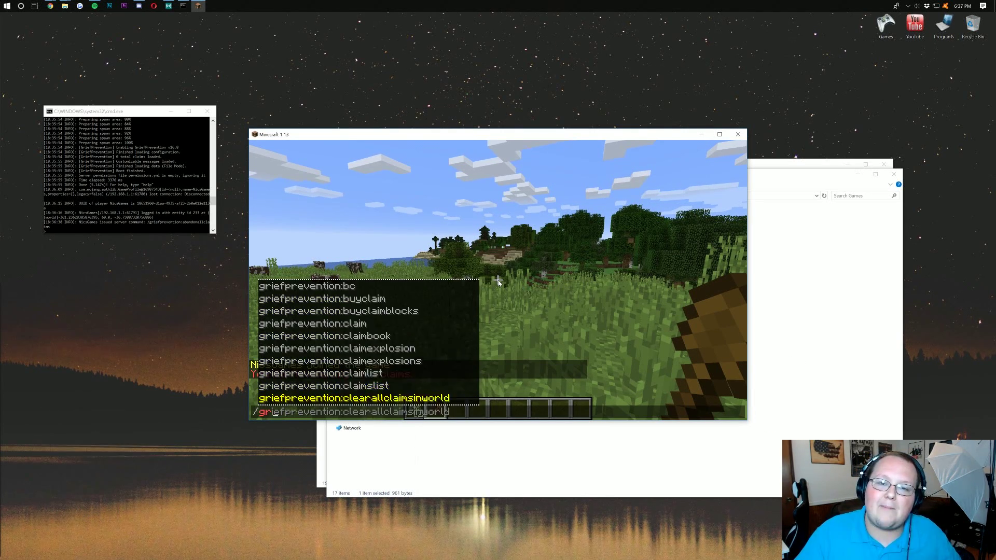